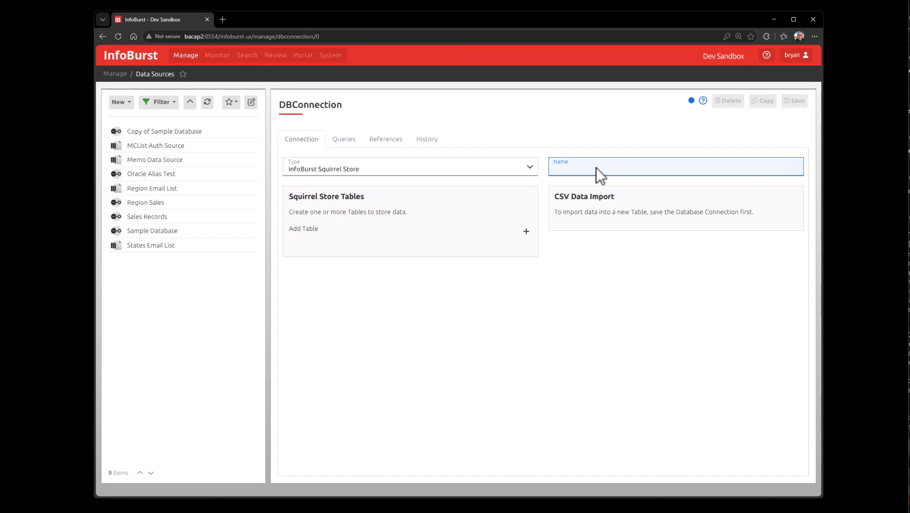
# Step: Name the new Squirrel Store connection "My Squirrel Store" and save it
pyautogui.write('My Squirrel Store')
pyautogui.click(795, 102)
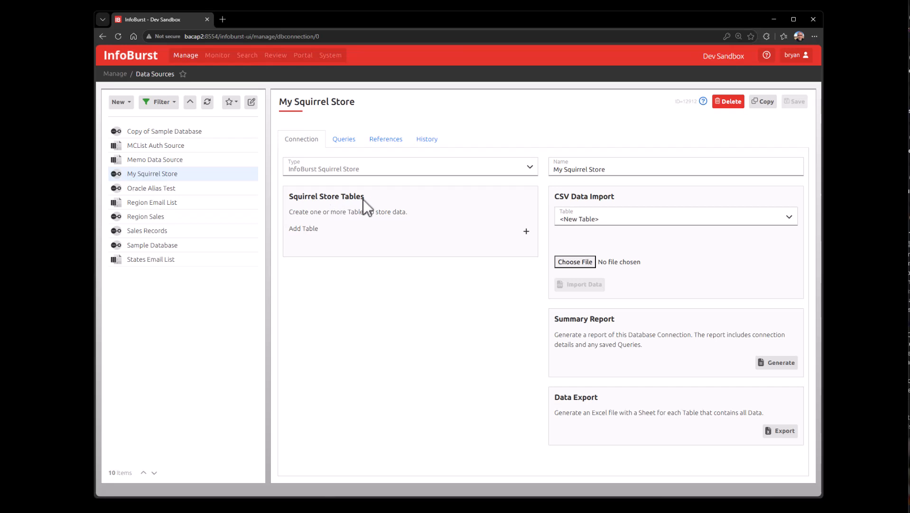
# Step: Start a new table named States and add a State column of type String(50)
pyautogui.click(304, 230)
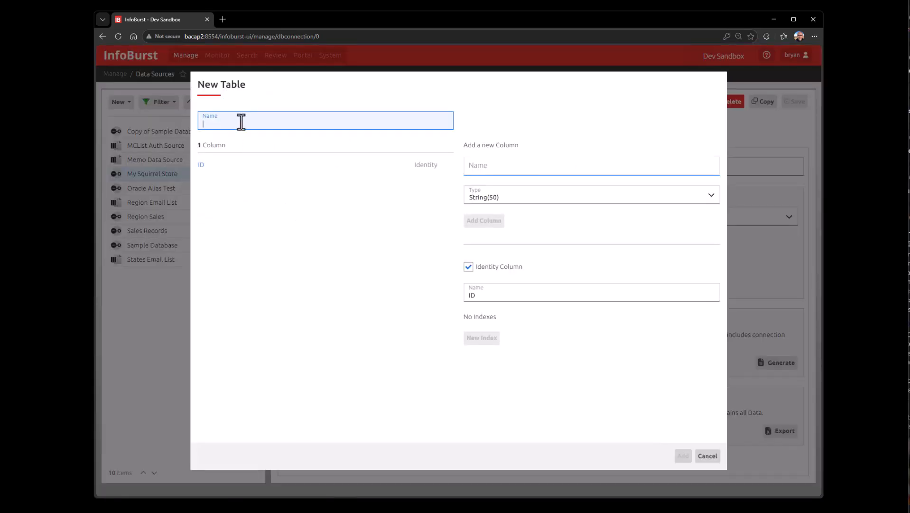
pyautogui.write('States')
pyautogui.click(494, 168)
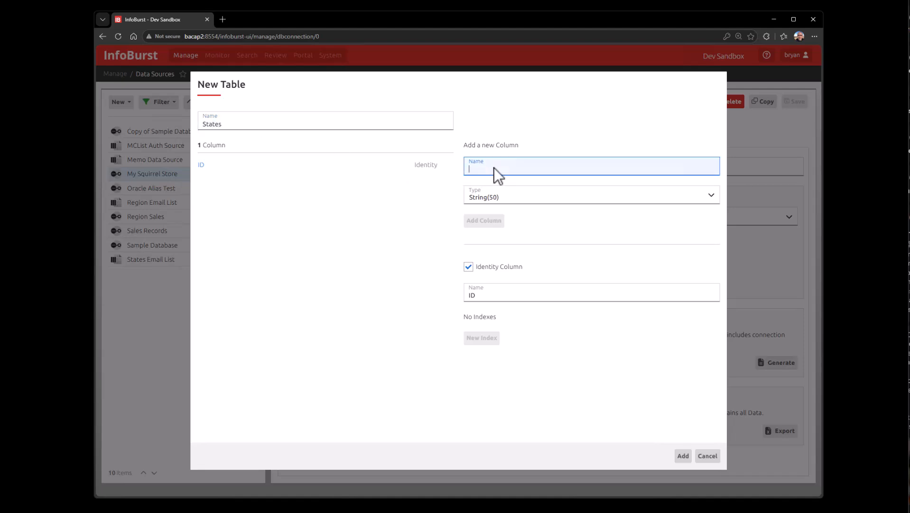
pyautogui.write('State')
pyautogui.click(507, 198)
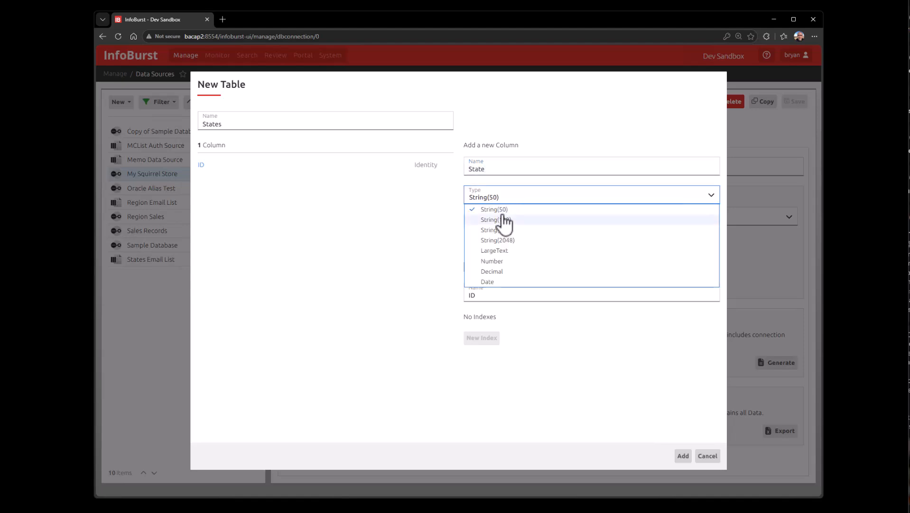
pyautogui.click(505, 198)
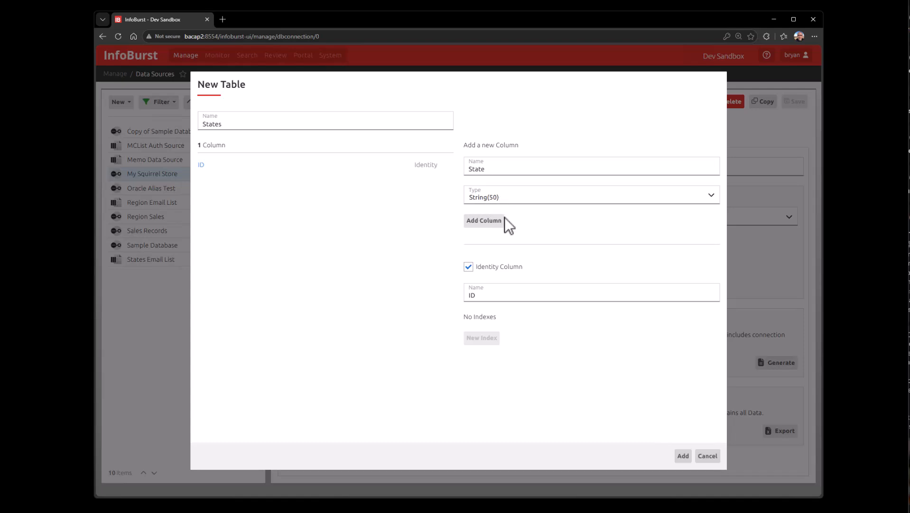
pyautogui.click(486, 223)
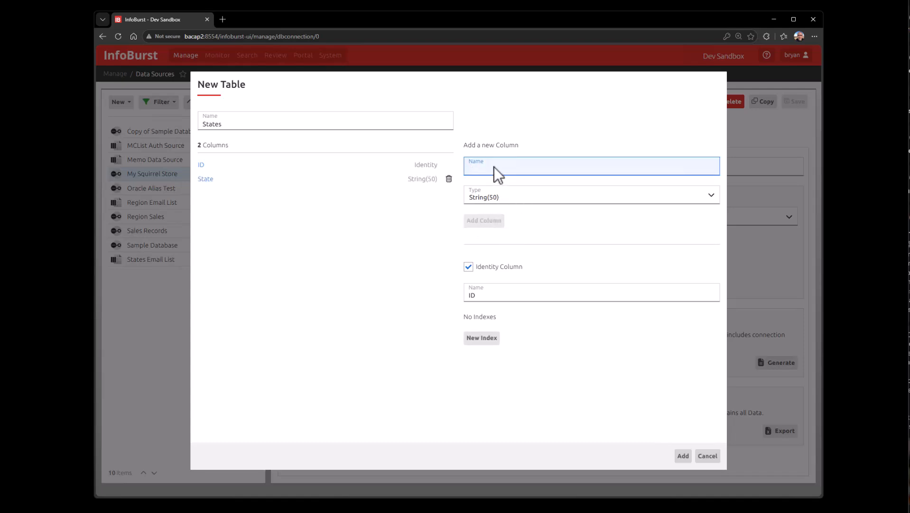
# Step: Add a City column of type String(50) and a Revenue column of type Decimal to the table
pyautogui.write('City')
pyautogui.click(492, 223)
pyautogui.write('Revenue')
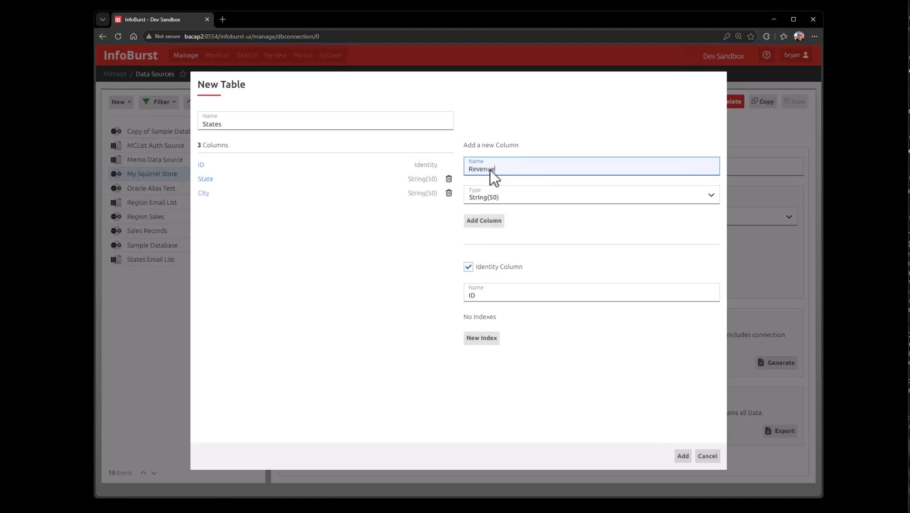
pyautogui.click(493, 197)
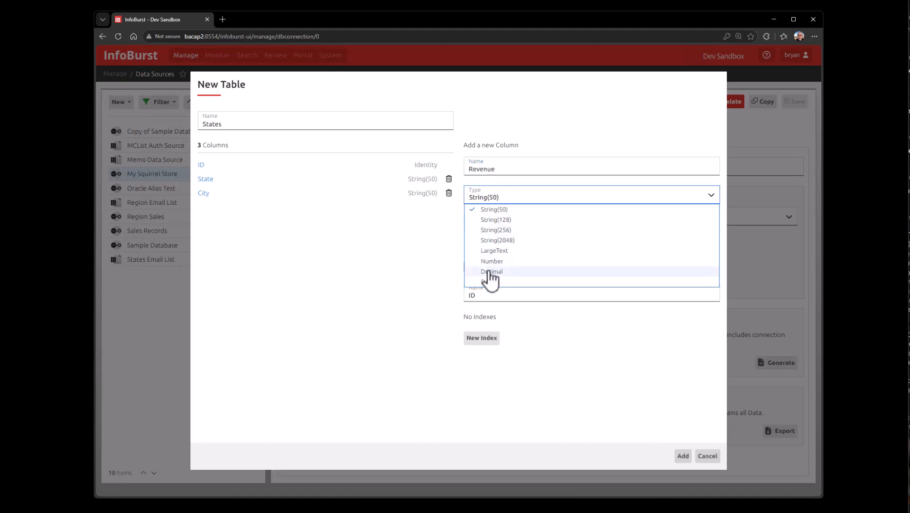
pyautogui.click(492, 271)
pyautogui.click(493, 220)
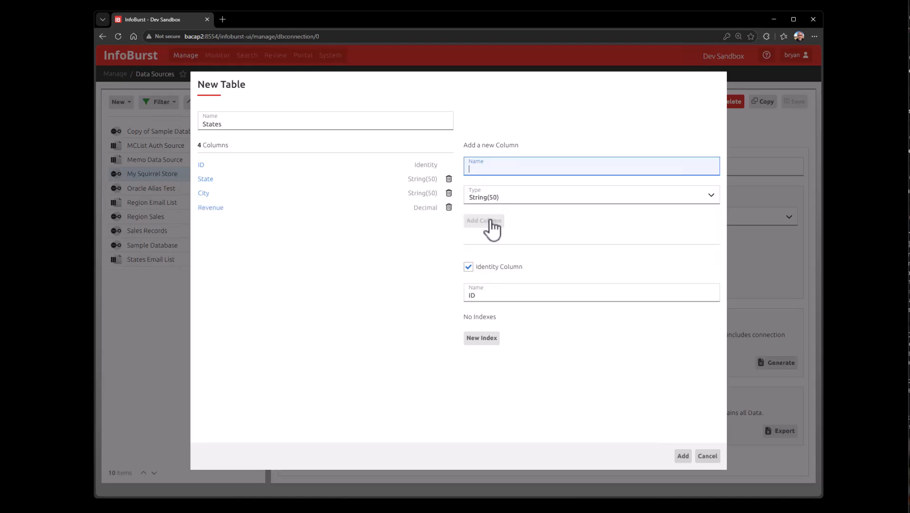
# Step: Create the States table and save the connection
pyautogui.click(684, 456)
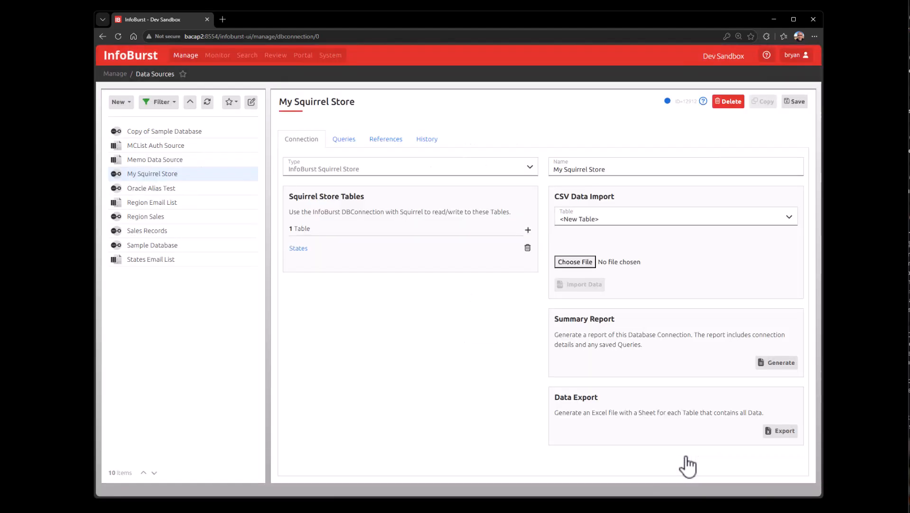
pyautogui.click(798, 102)
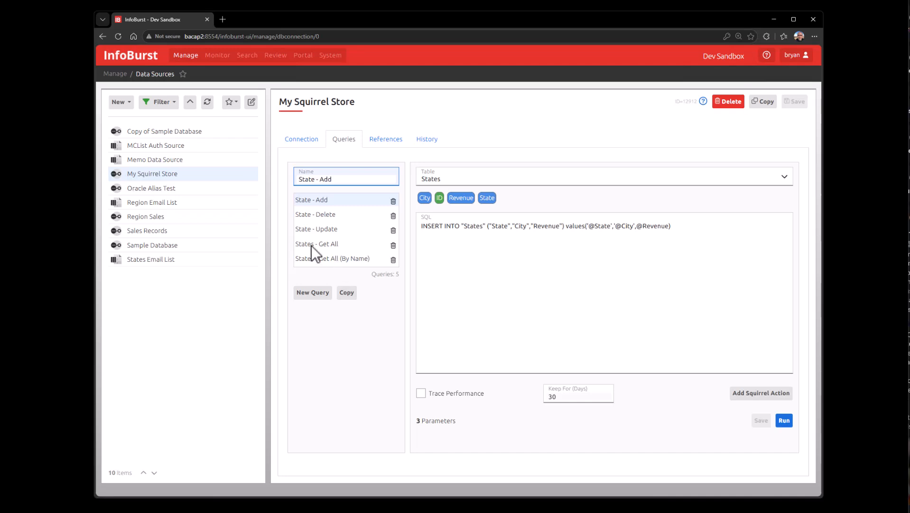
# Step: Run the "States - Get All" query and close its results
pyautogui.click(325, 243)
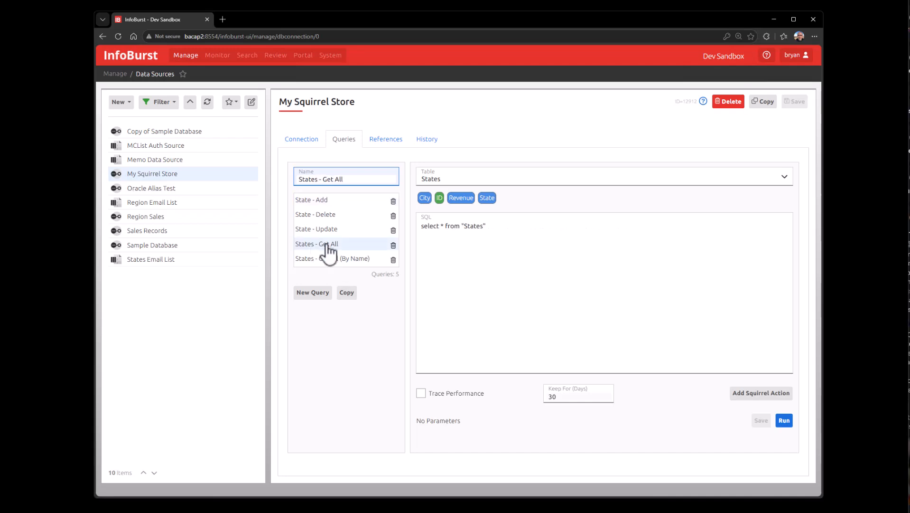
pyautogui.click(785, 420)
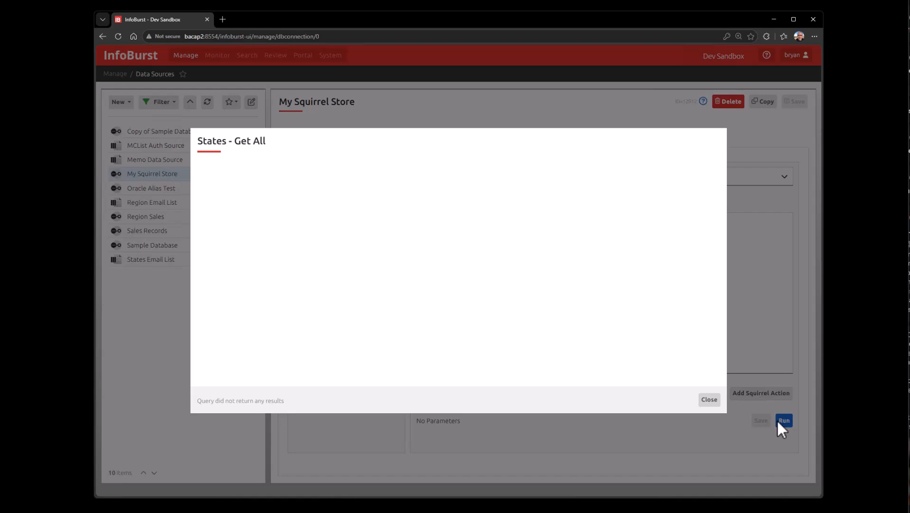
pyautogui.click(710, 402)
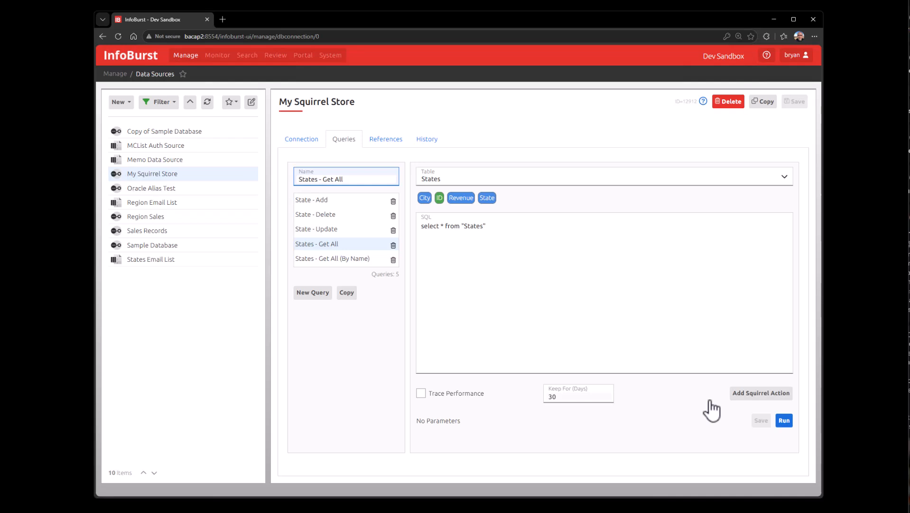
# Step: Import the file States.csv into the States table through CSV Data Import
pyautogui.click(303, 142)
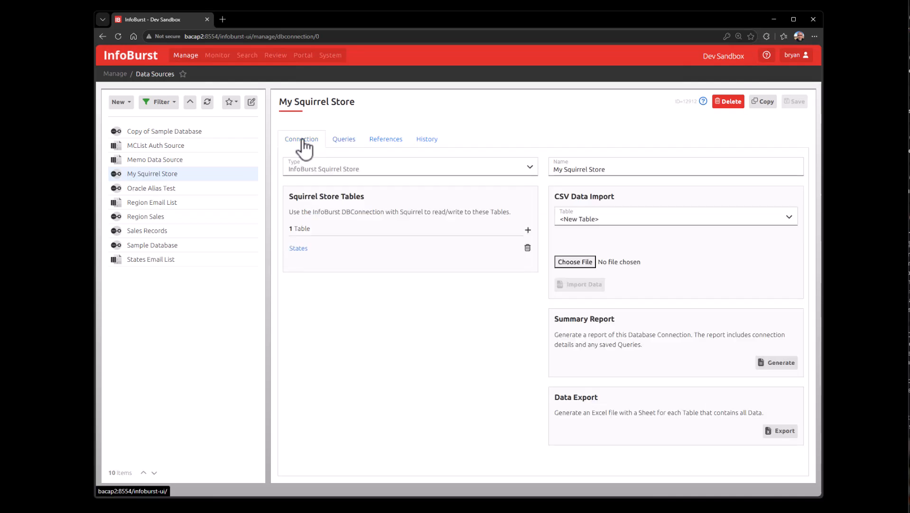
pyautogui.click(585, 221)
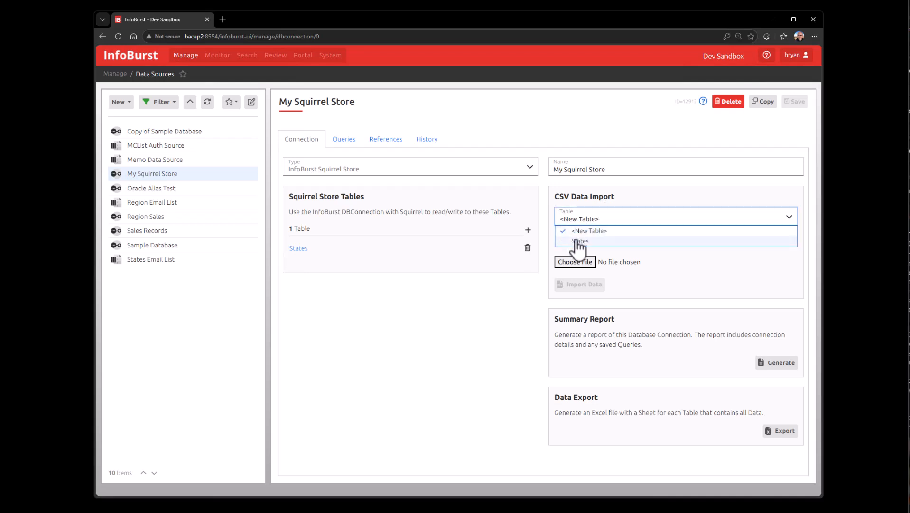
pyautogui.click(578, 242)
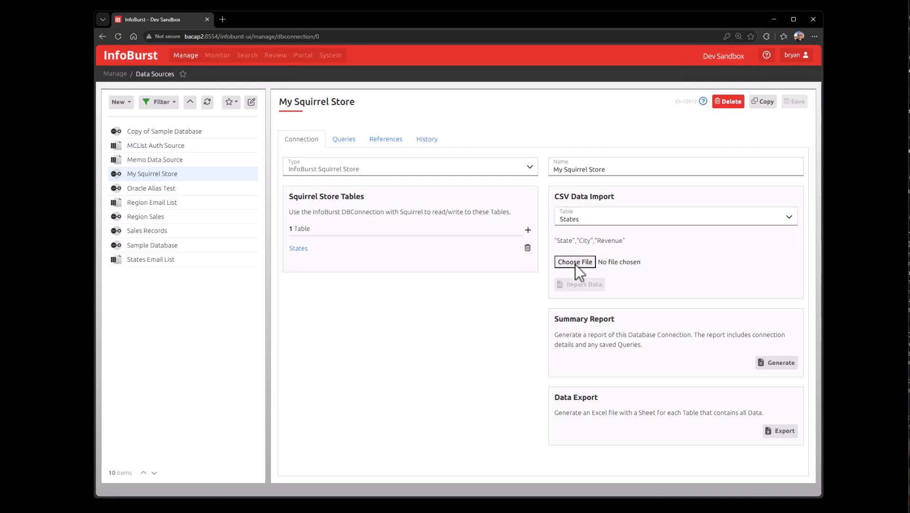
pyautogui.click(575, 263)
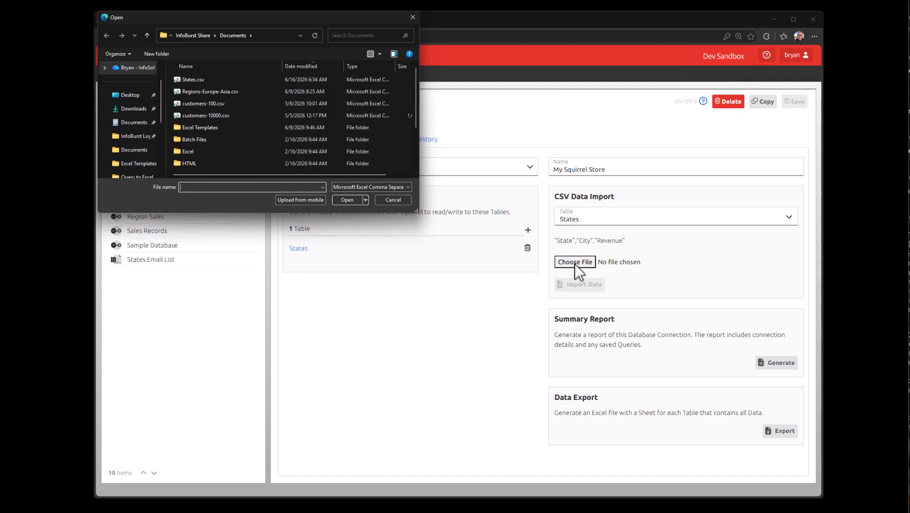
pyautogui.click(190, 79)
pyautogui.click(349, 201)
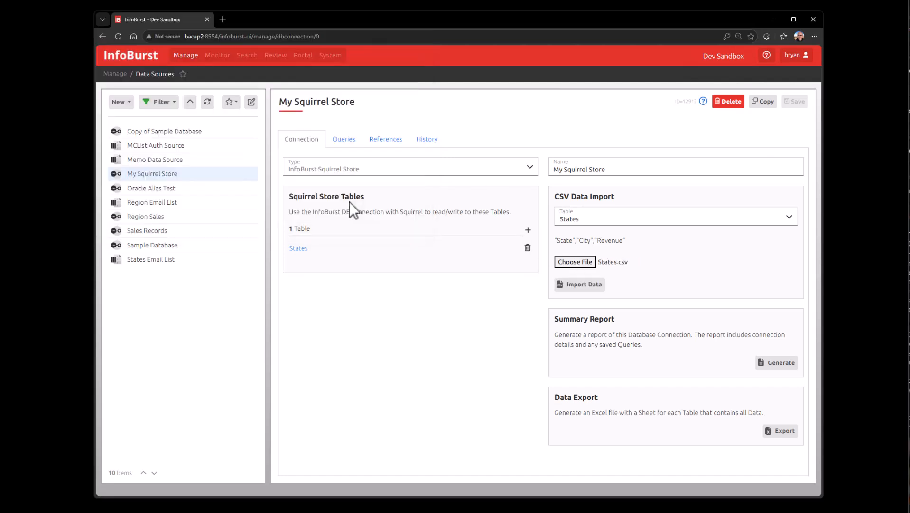
pyautogui.click(581, 285)
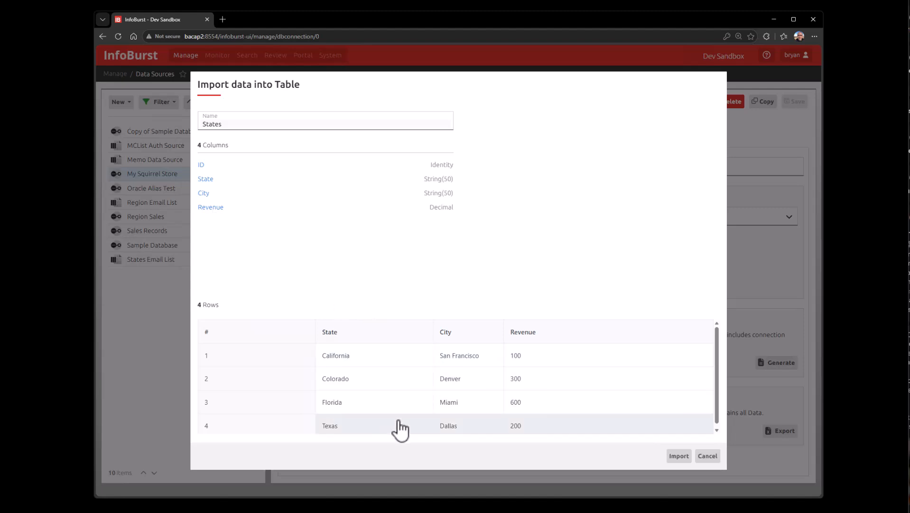
pyautogui.click(680, 457)
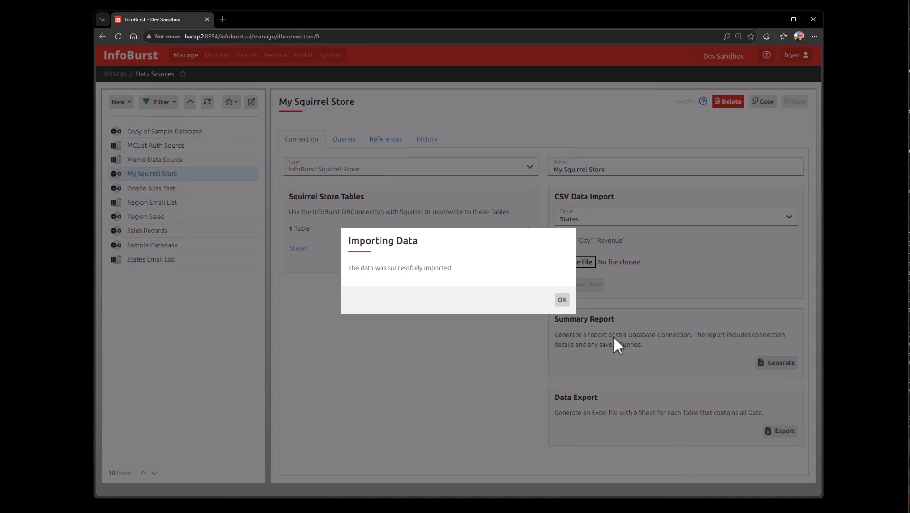
pyautogui.click(564, 301)
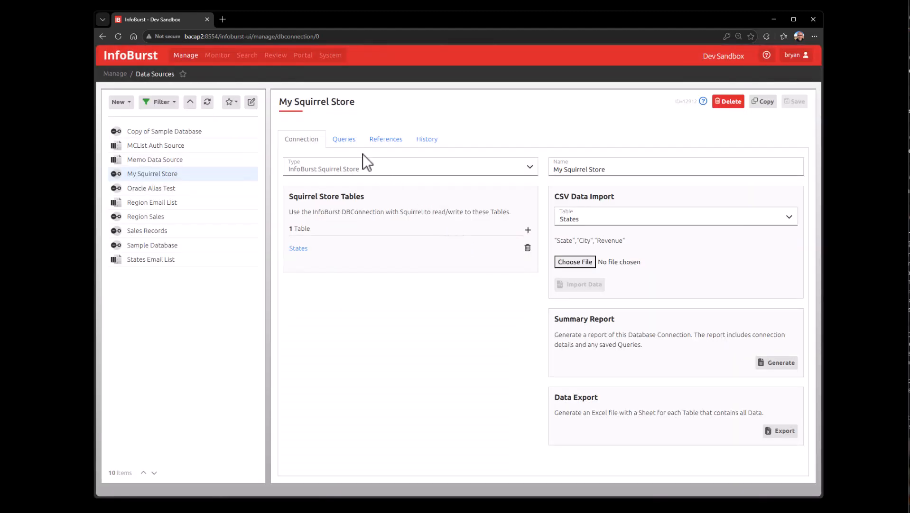
# Step: Run the "States - Get All" query again to view the table's rows, then close the results
pyautogui.click(346, 142)
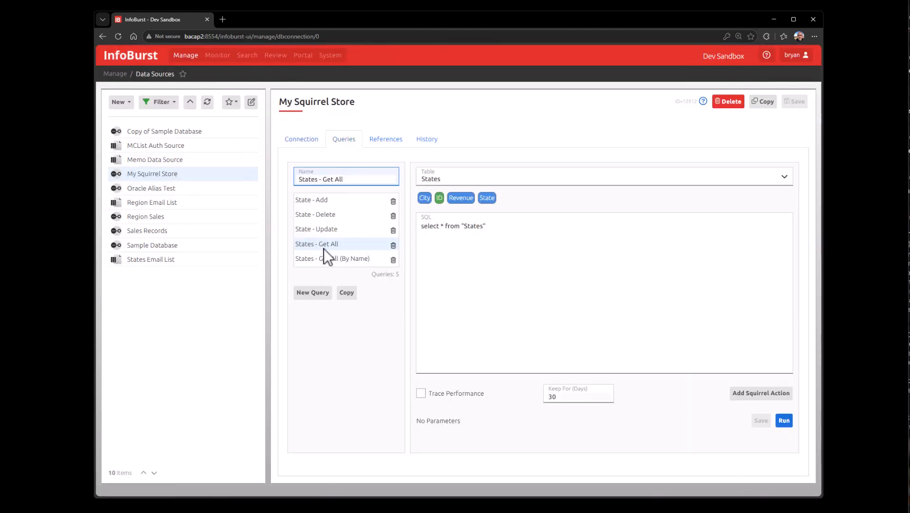
pyautogui.click(785, 421)
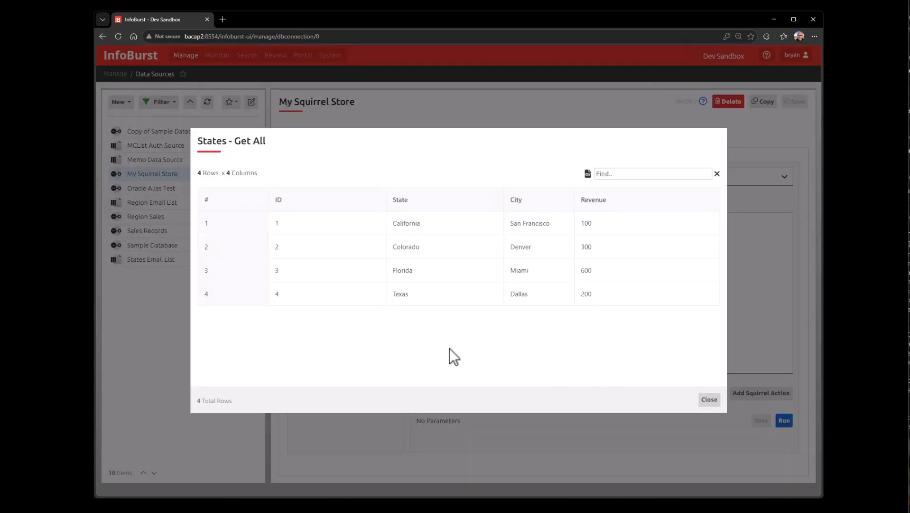
pyautogui.click(710, 400)
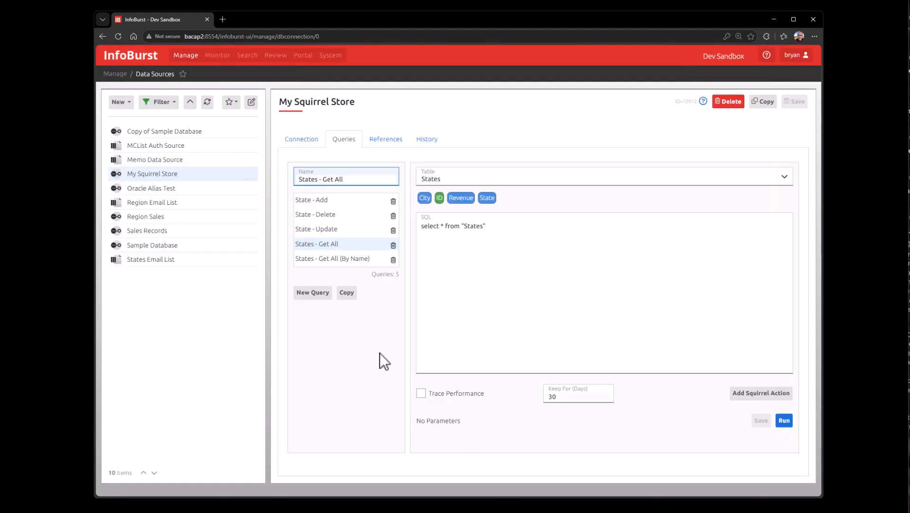
# Step: Choose customers-100.csv for import into a new table and open the data import
pyautogui.click(304, 138)
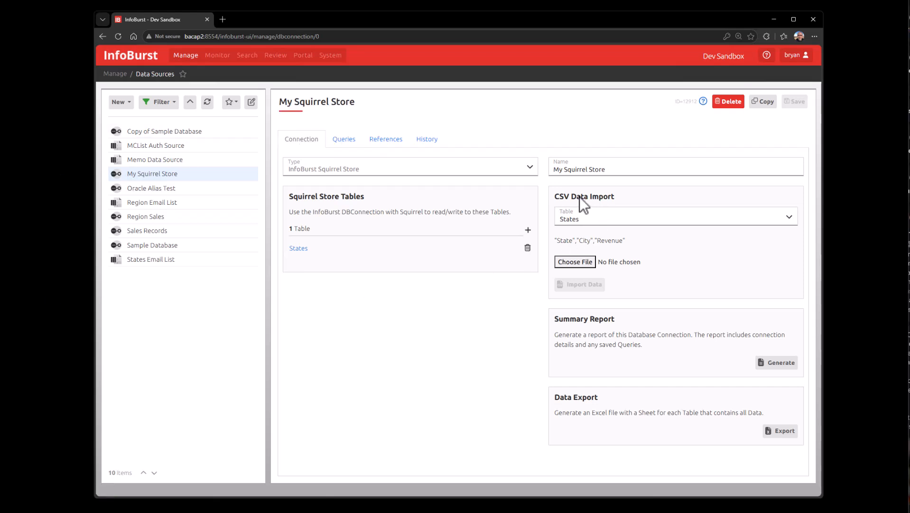
pyautogui.click(588, 219)
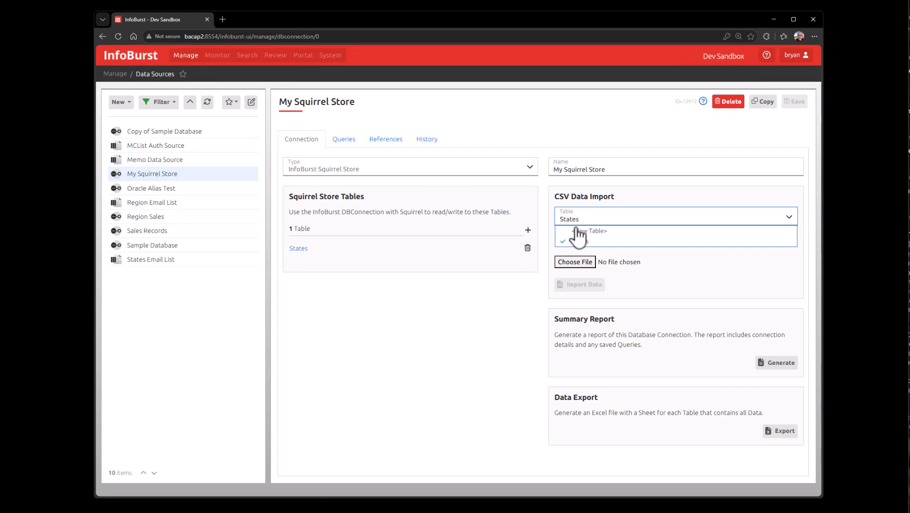
pyautogui.click(579, 230)
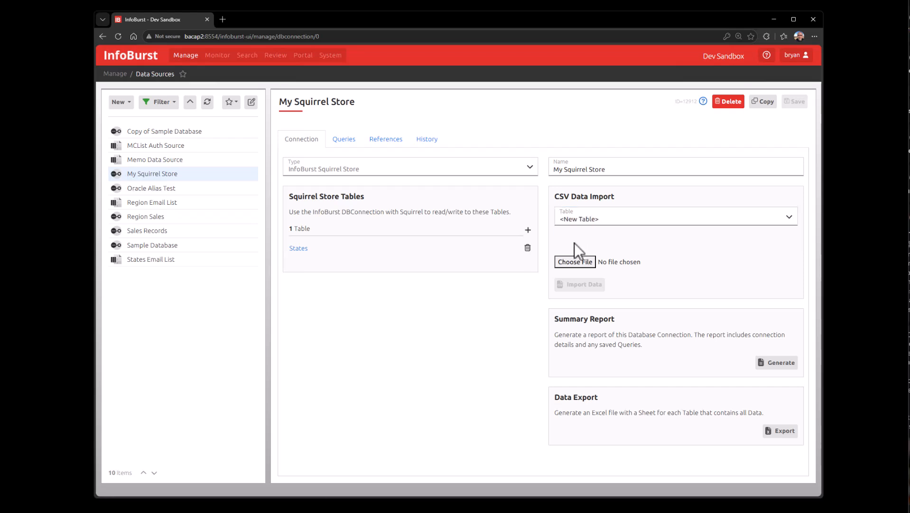
pyautogui.click(571, 264)
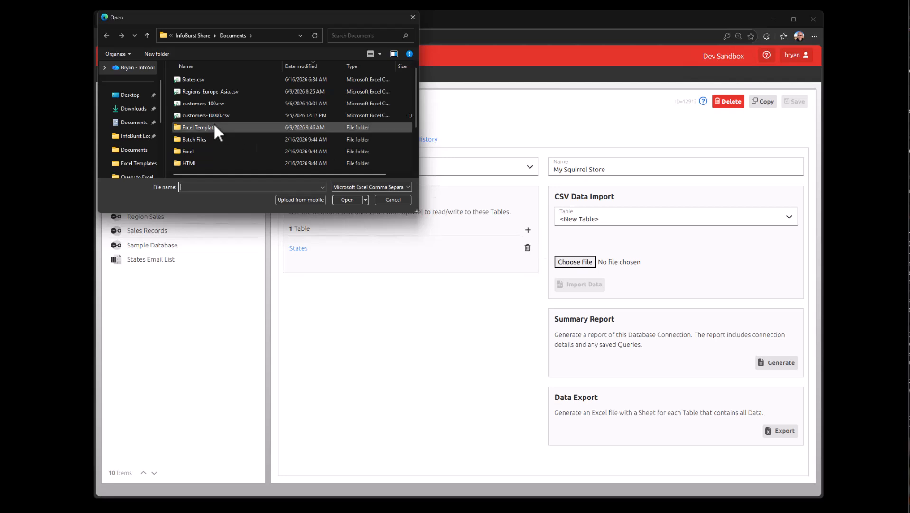
pyautogui.click(201, 102)
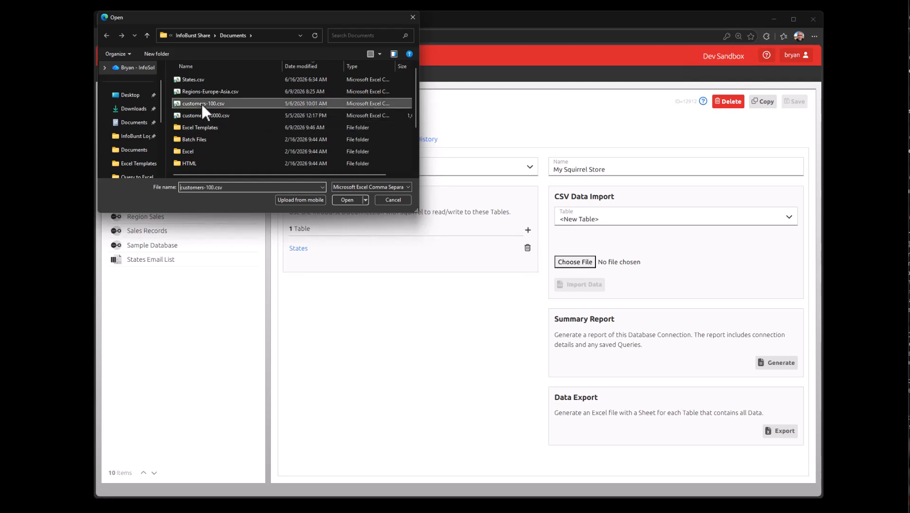
pyautogui.click(345, 199)
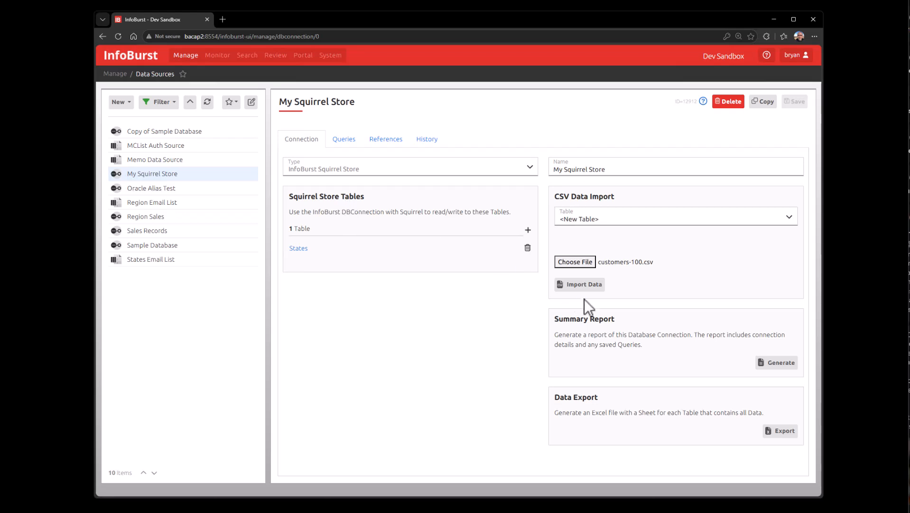
pyautogui.click(580, 285)
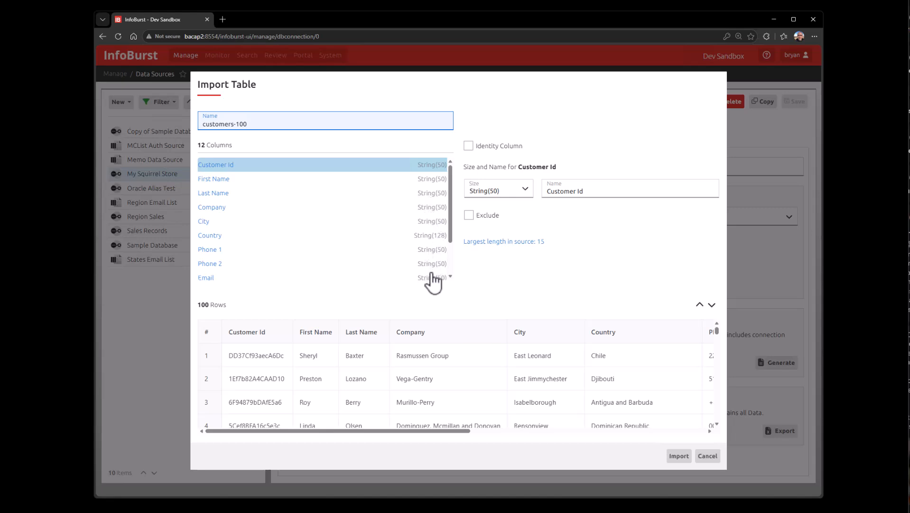
# Step: Import the customers-100 data as a new table, keeping First Name at String(50)
pyautogui.click(236, 182)
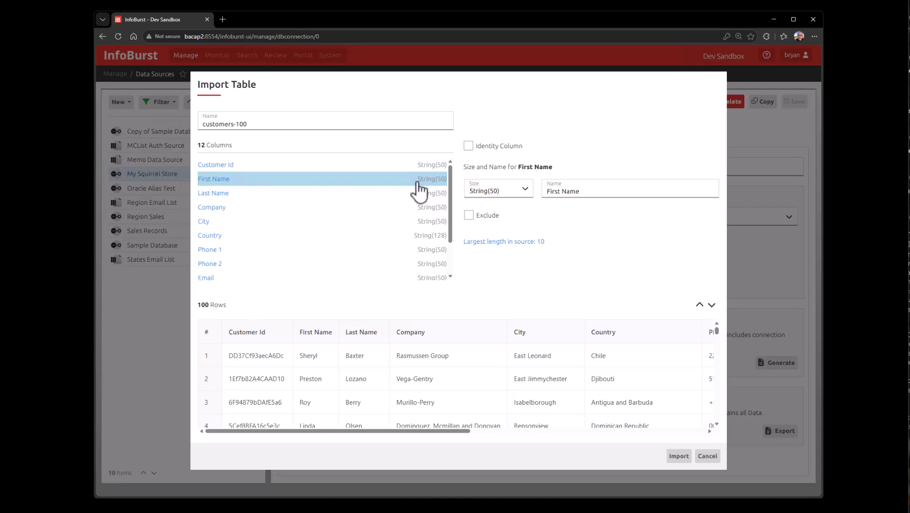
pyautogui.click(526, 190)
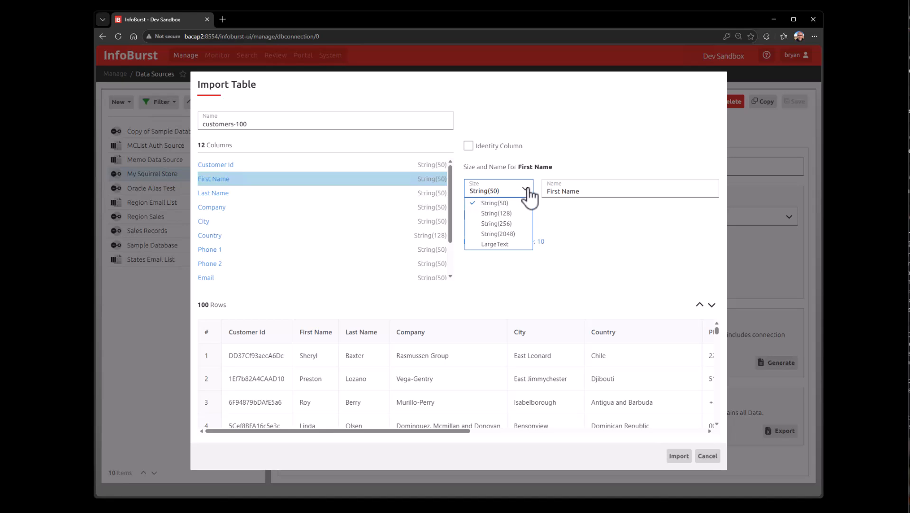
pyautogui.click(527, 195)
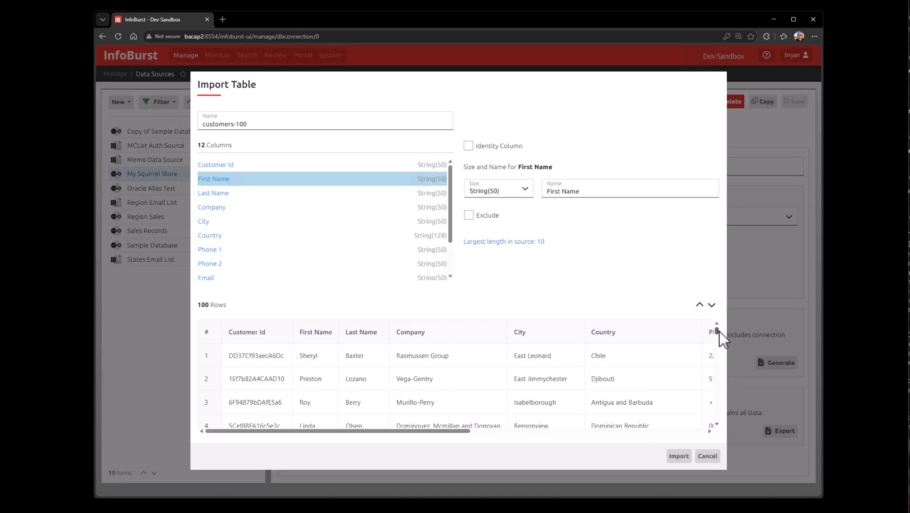
pyautogui.moveTo(718, 331)
pyautogui.mouseDown()
pyautogui.moveTo(721, 341)
pyautogui.moveTo(721, 322)
pyautogui.mouseUp()
pyautogui.click(680, 456)
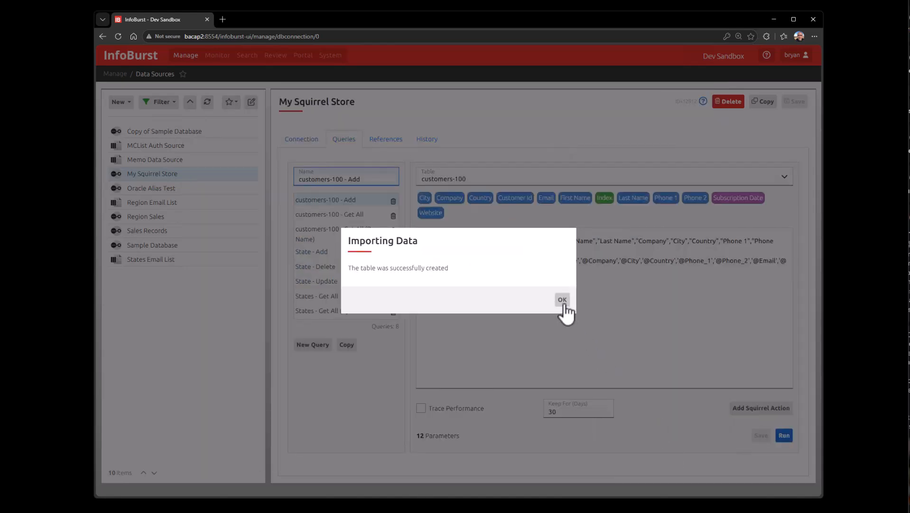
pyautogui.click(563, 300)
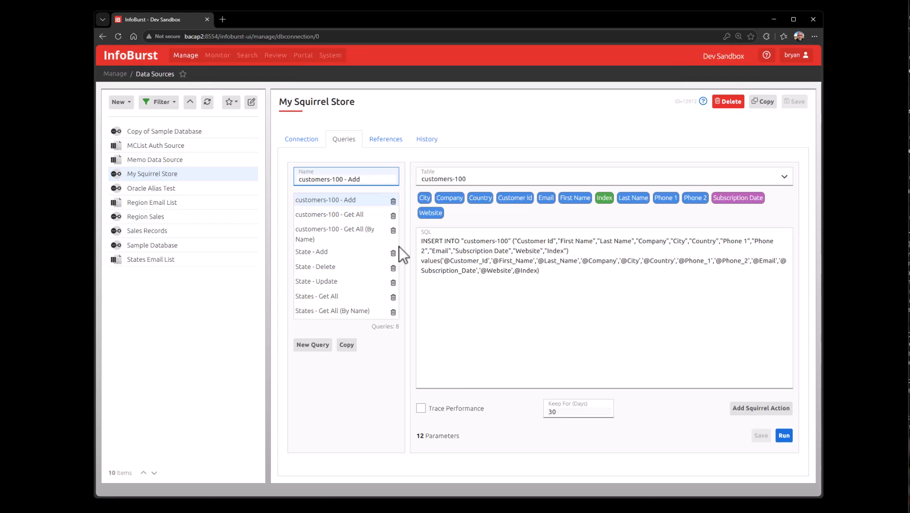
# Step: Run the "customers-100 - Get All" query and scroll through the returned rows
pyautogui.click(333, 216)
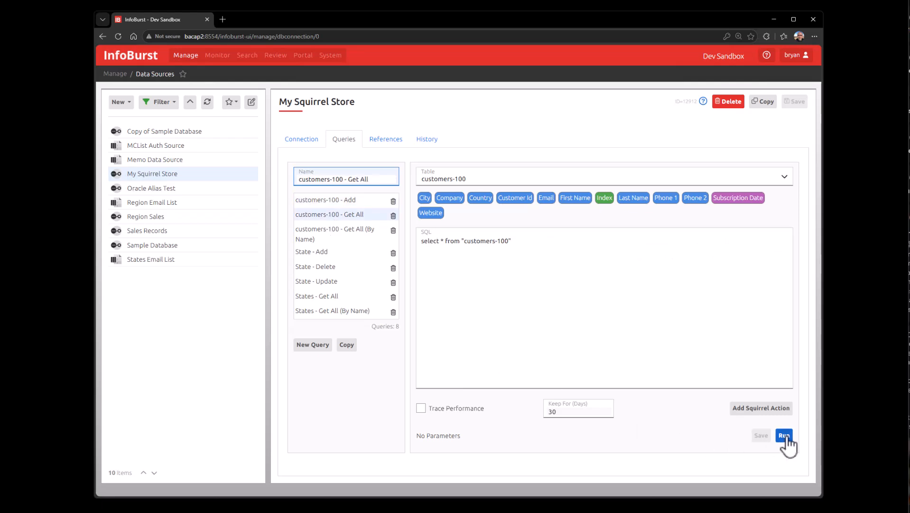
pyautogui.click(786, 436)
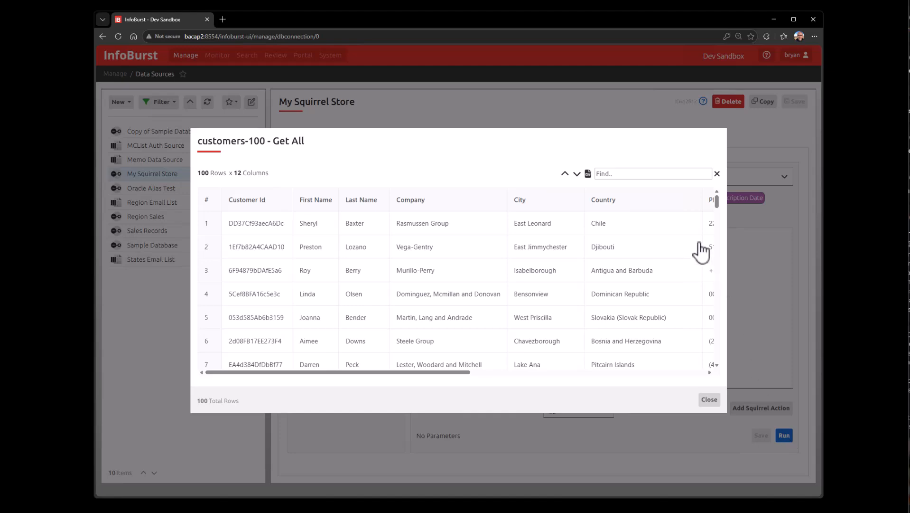
pyautogui.moveTo(719, 203); pyautogui.dragTo(721, 225)
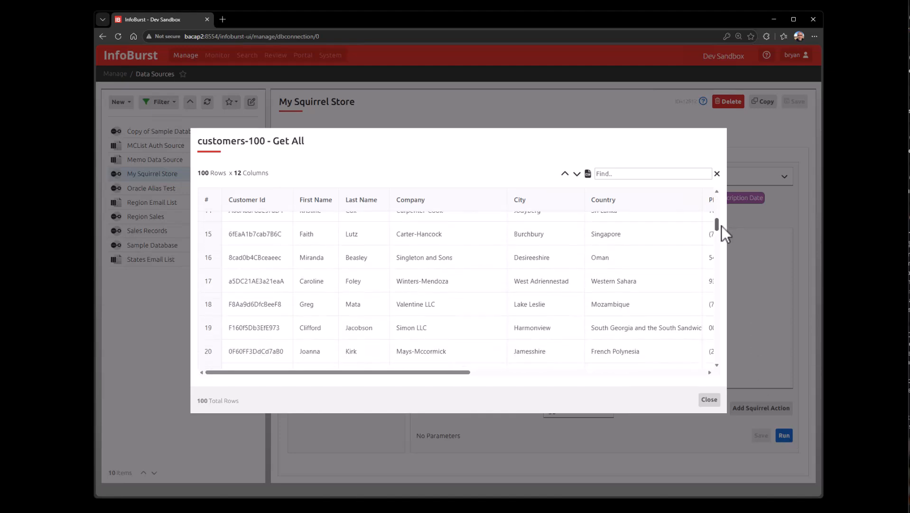